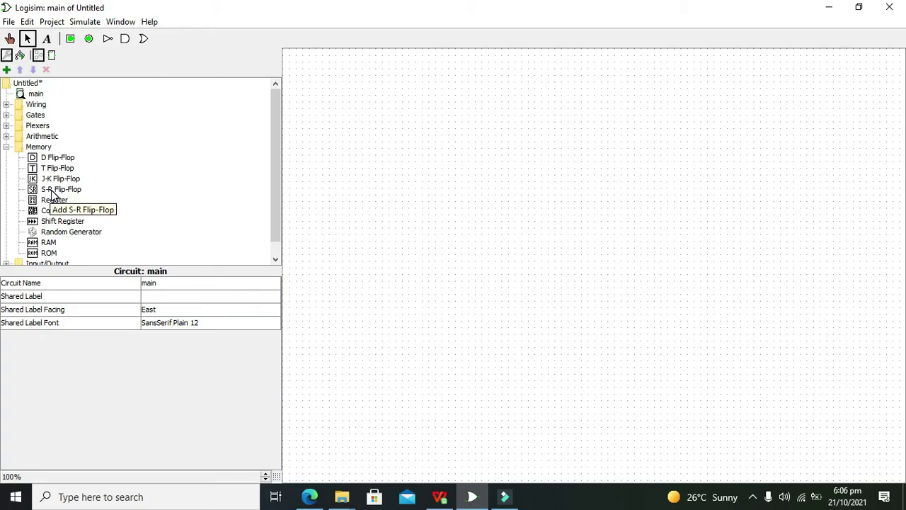
# Drag an S-R flip-flop from the Memory category to the canvas centre and deselect it.
pyautogui.click(6, 147)
pyautogui.click(6, 147)
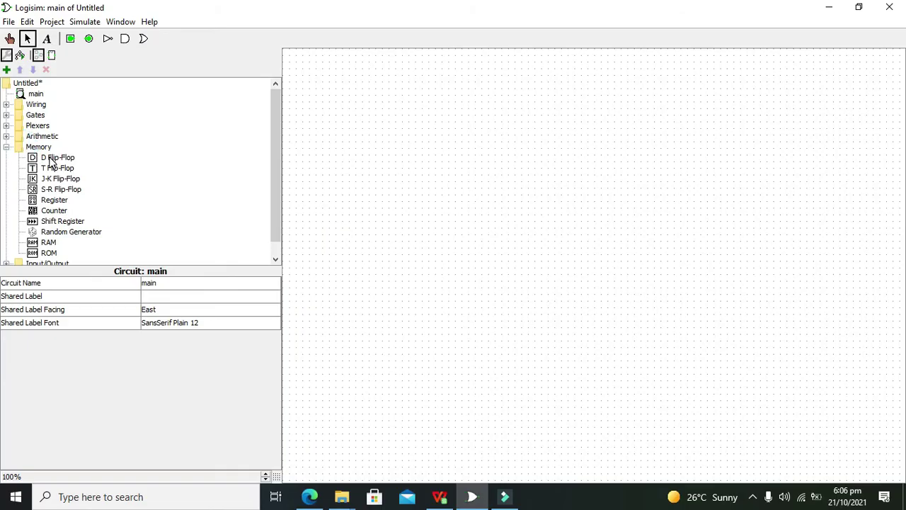
pyautogui.moveTo(49, 159); pyautogui.dragTo(569, 239)
pyautogui.click(544, 241)
pyautogui.click(603, 252)
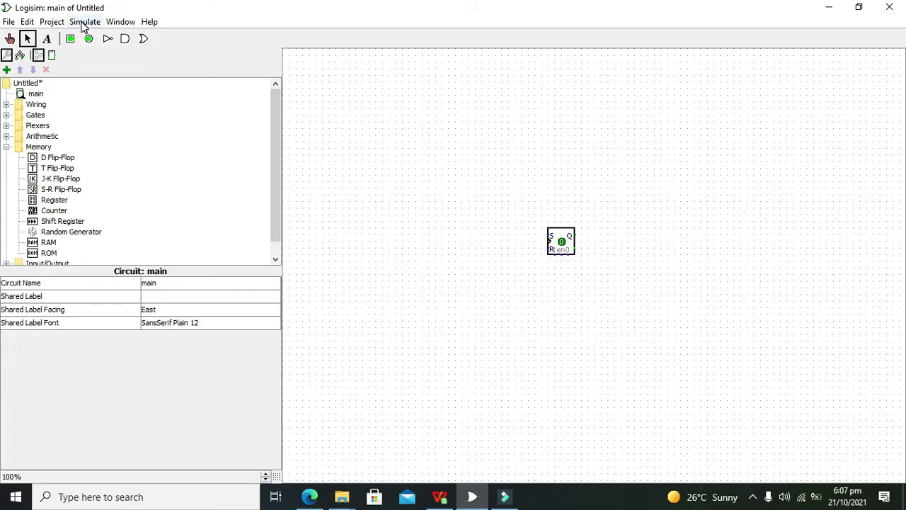
# Place a Clock from the Wiring category left of the flip-flop, wired to its clock input.
pyautogui.click(84, 22)
pyautogui.click(85, 22)
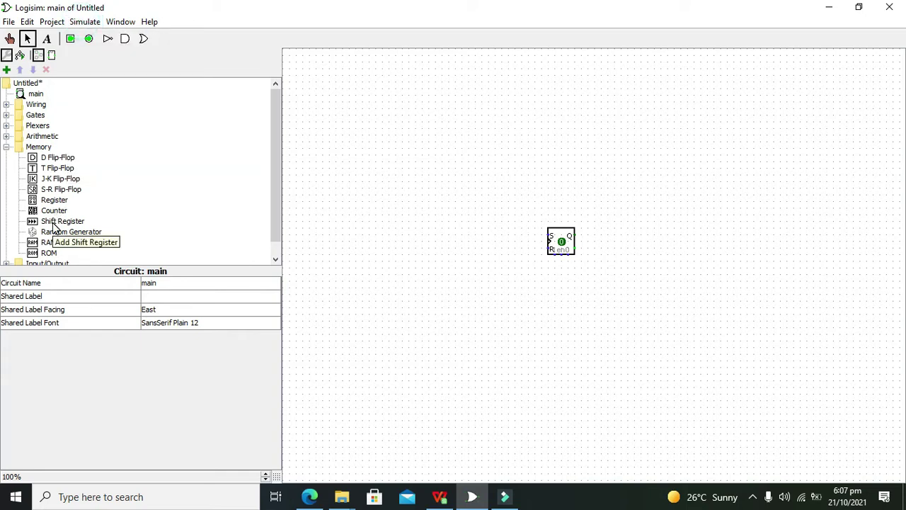
pyautogui.doubleClick(19, 104)
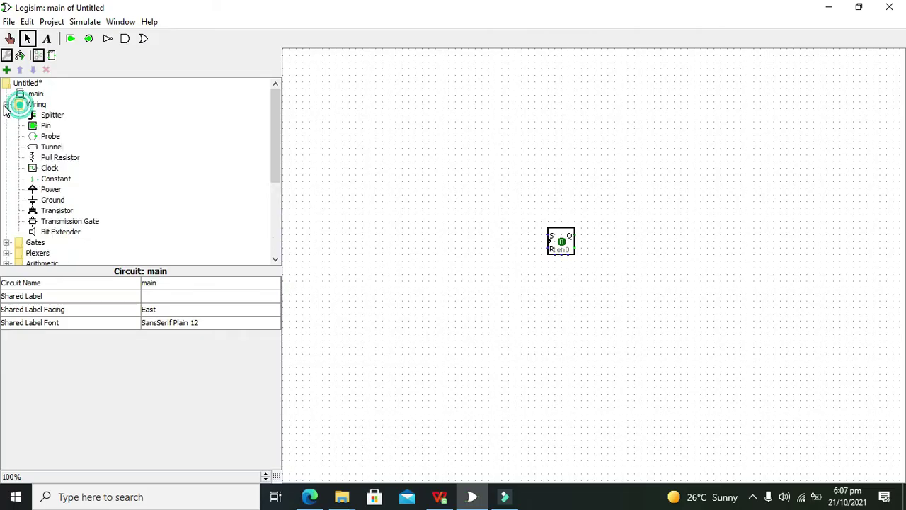
pyautogui.click(50, 168)
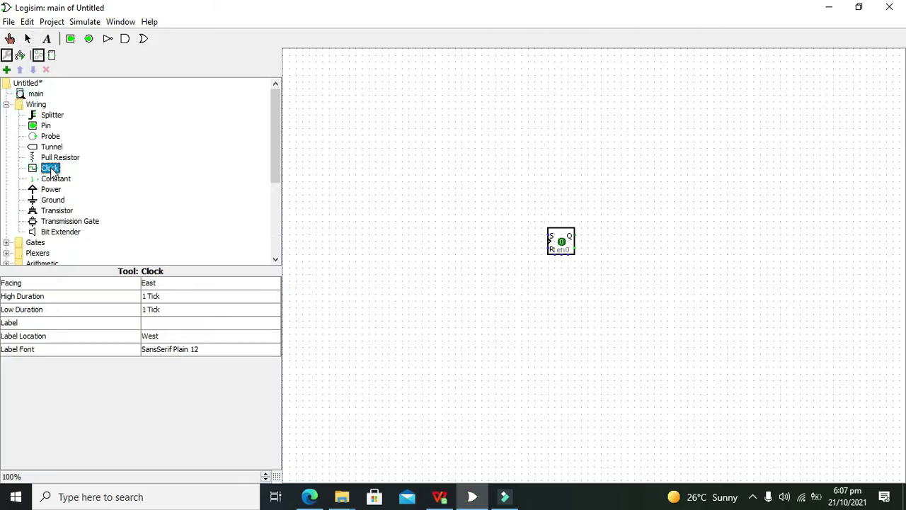
pyautogui.click(391, 235)
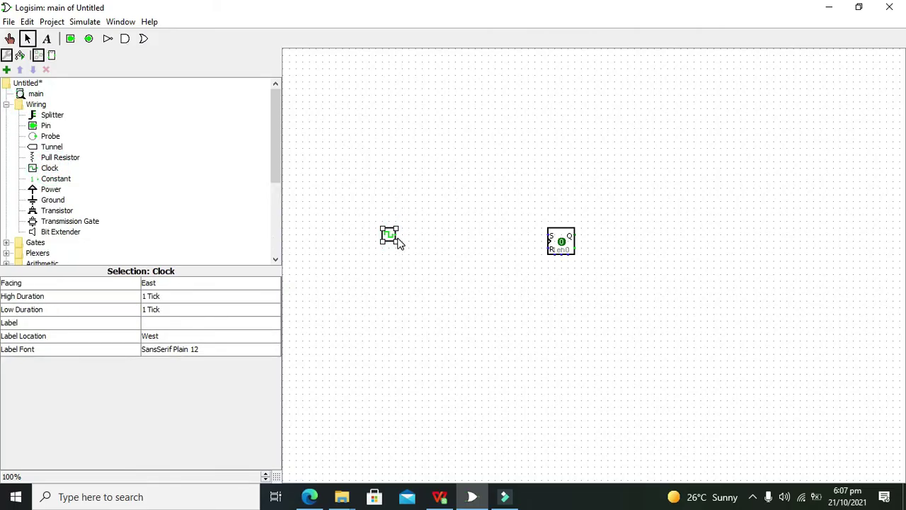
pyautogui.moveTo(397, 236); pyautogui.dragTo(549, 241)
pyautogui.click(515, 215)
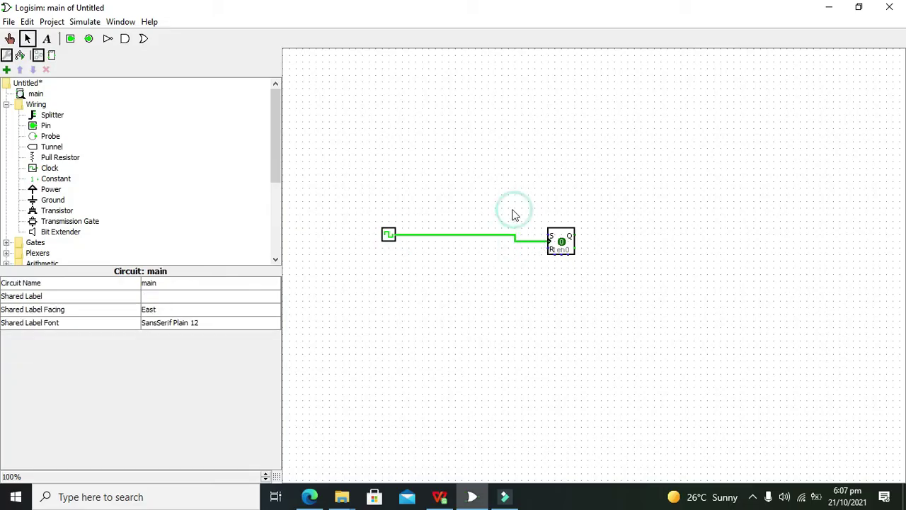
# Place input pins above and below the clock, wiring the upper pin to the S input.
pyautogui.click(70, 39)
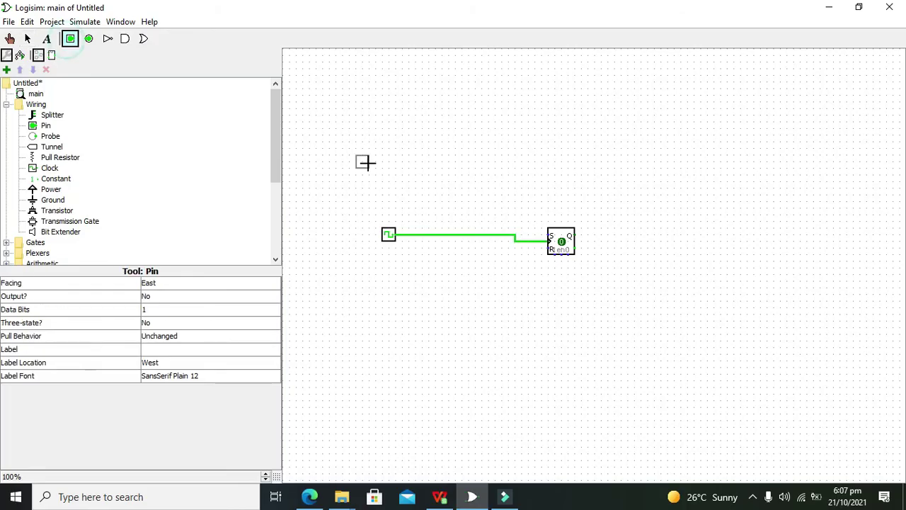
pyautogui.click(396, 182)
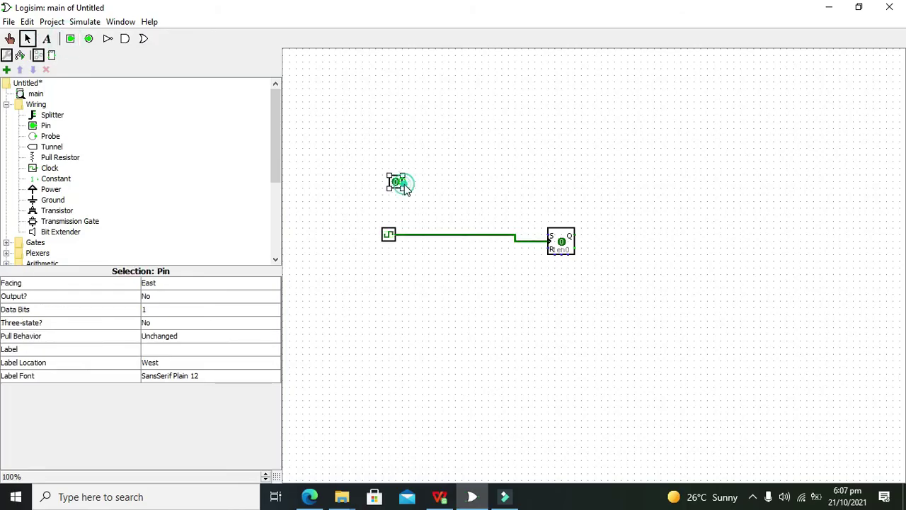
pyautogui.click(70, 39)
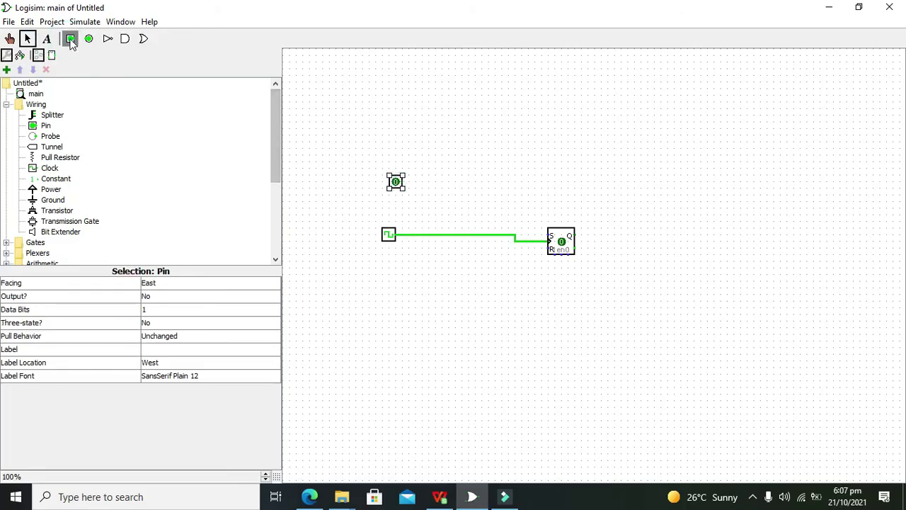
pyautogui.click(403, 280)
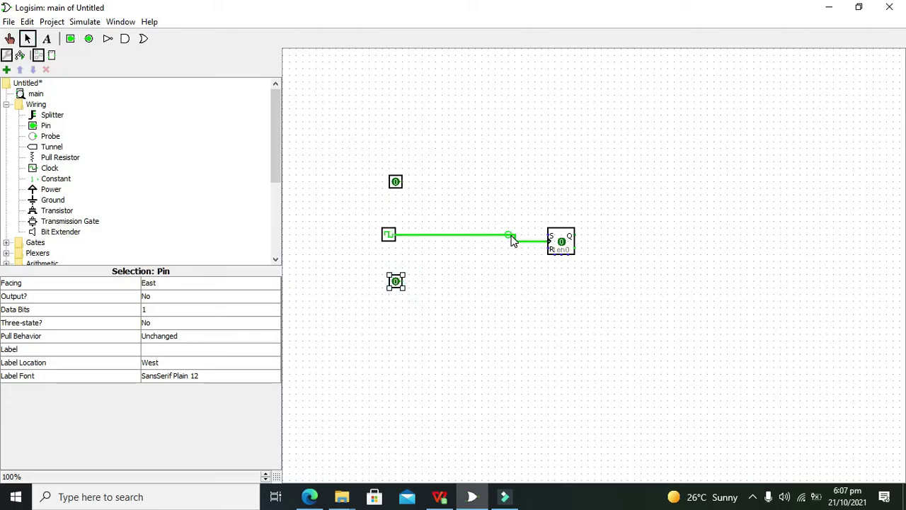
pyautogui.moveTo(547, 235); pyautogui.dragTo(390, 178)
pyautogui.click(439, 196)
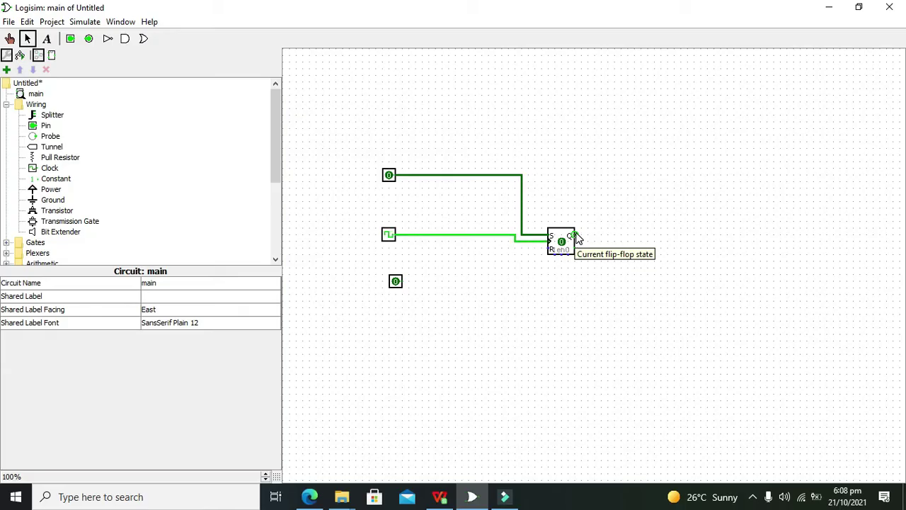
# Place an output pin right of the flip-flop and wire it to Q.
pyautogui.click(89, 38)
pyautogui.click(678, 196)
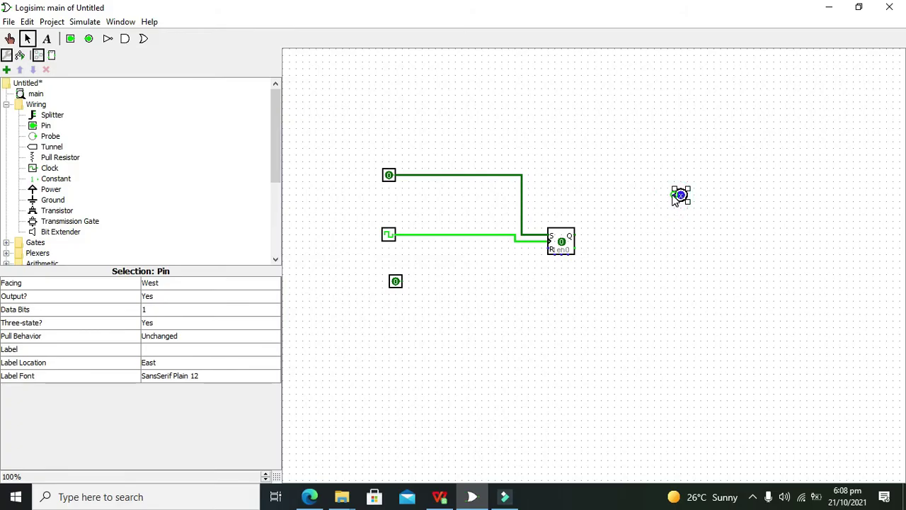
pyautogui.moveTo(677, 195); pyautogui.dragTo(575, 242)
pyautogui.click(591, 244)
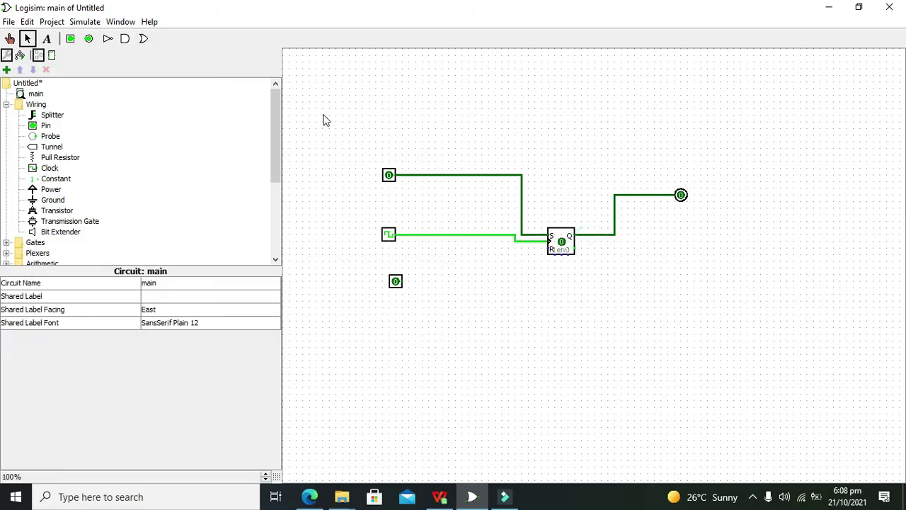
# Add a second output pin wired to Q', and wire R to the lower input pin.
pyautogui.click(89, 38)
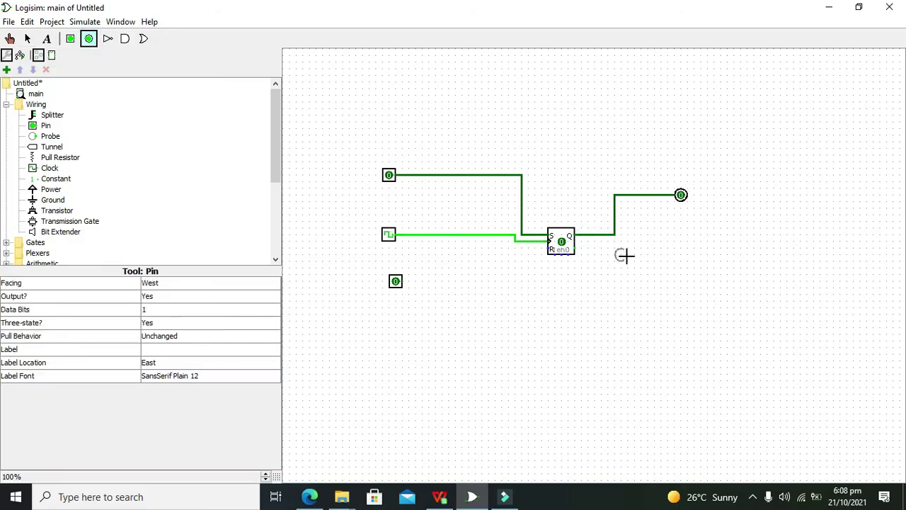
pyautogui.click(678, 283)
pyautogui.moveTo(677, 283)
pyautogui.mouseDown()
pyautogui.moveTo(636, 271)
pyautogui.moveTo(623, 247)
pyautogui.moveTo(575, 247)
pyautogui.moveTo(462, 281)
pyautogui.mouseUp()
pyautogui.moveTo(461, 281); pyautogui.dragTo(398, 285)
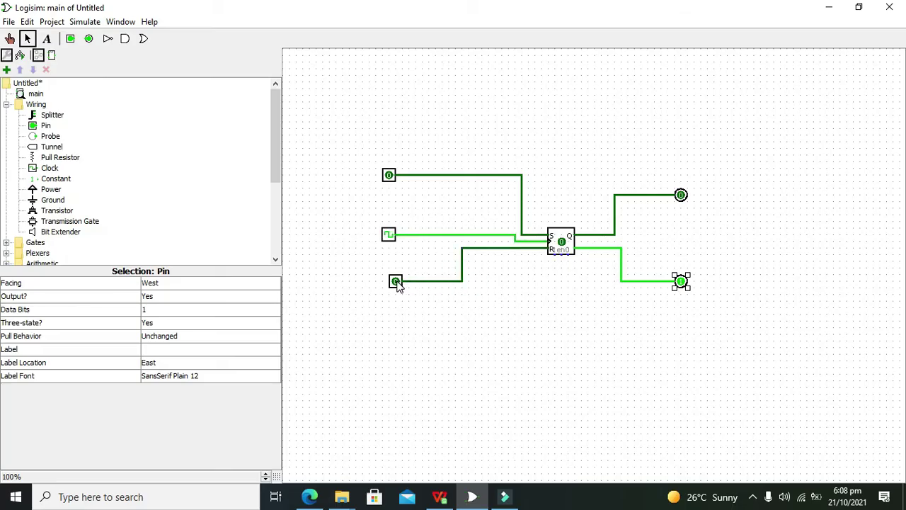
pyautogui.click(9, 39)
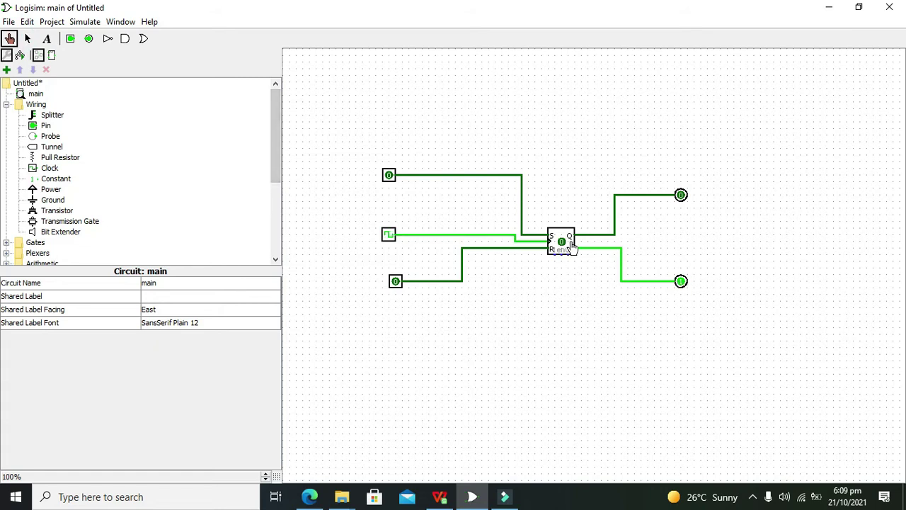
# Toggle the R input pin repeatedly, leaving it at 1, while watching Q and Q'.
pyautogui.click(396, 283)
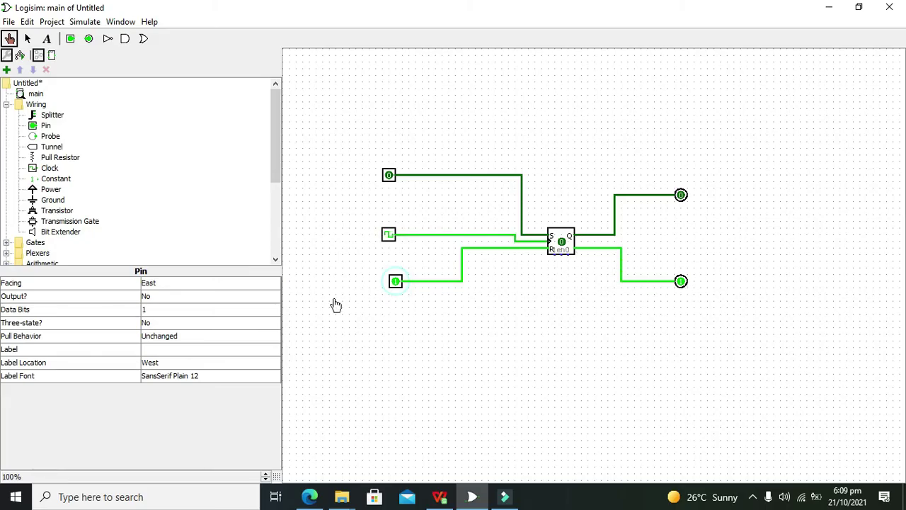
pyautogui.click(395, 288)
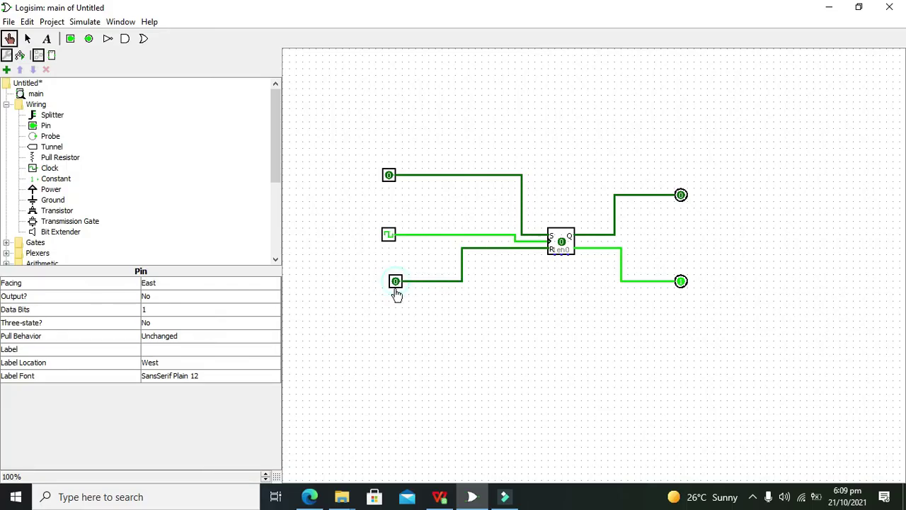
pyautogui.click(396, 290)
pyautogui.click(396, 289)
pyautogui.click(395, 289)
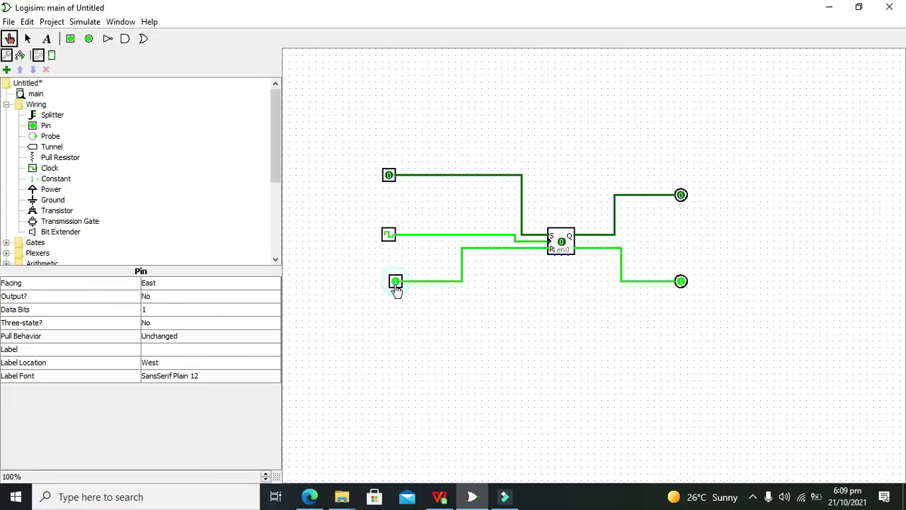
pyautogui.click(396, 290)
pyautogui.click(396, 290)
pyautogui.click(395, 290)
pyautogui.click(396, 289)
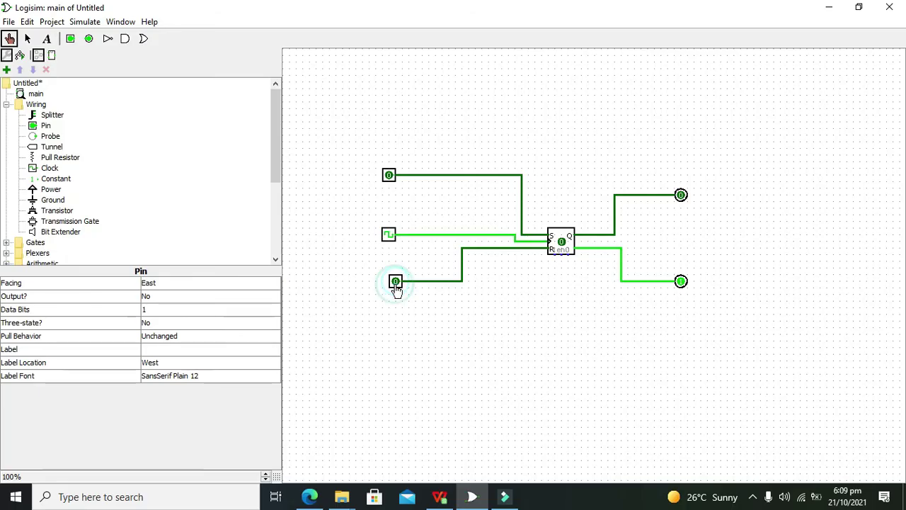
pyautogui.click(396, 285)
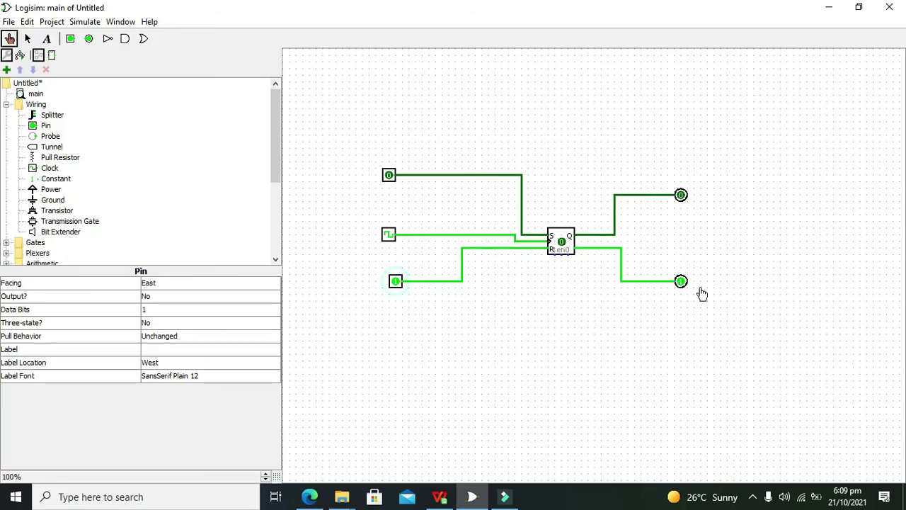
# Set S to 1 and R to 0, then toggle S repeatedly, ending at S=1 with Q reading 1.
pyautogui.click(390, 178)
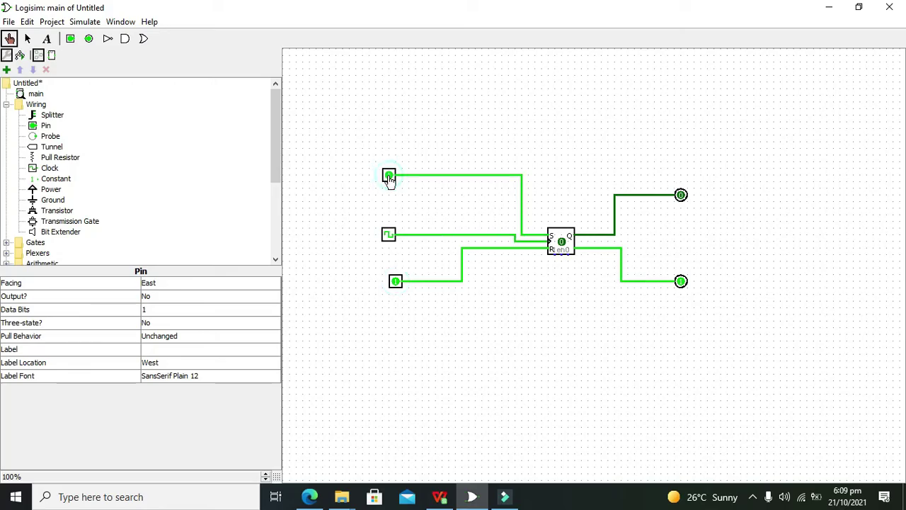
pyautogui.click(395, 282)
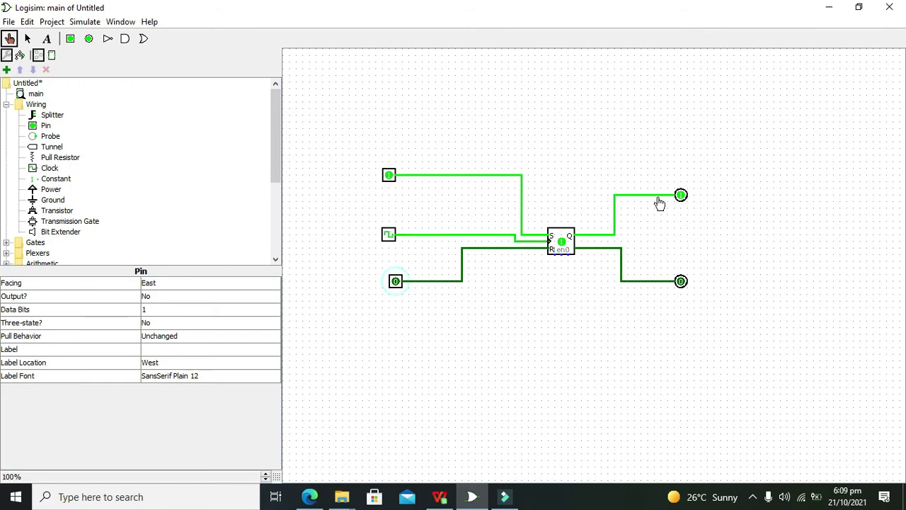
pyautogui.click(389, 177)
pyautogui.click(388, 177)
pyautogui.click(389, 177)
pyautogui.click(389, 177)
pyautogui.click(389, 177)
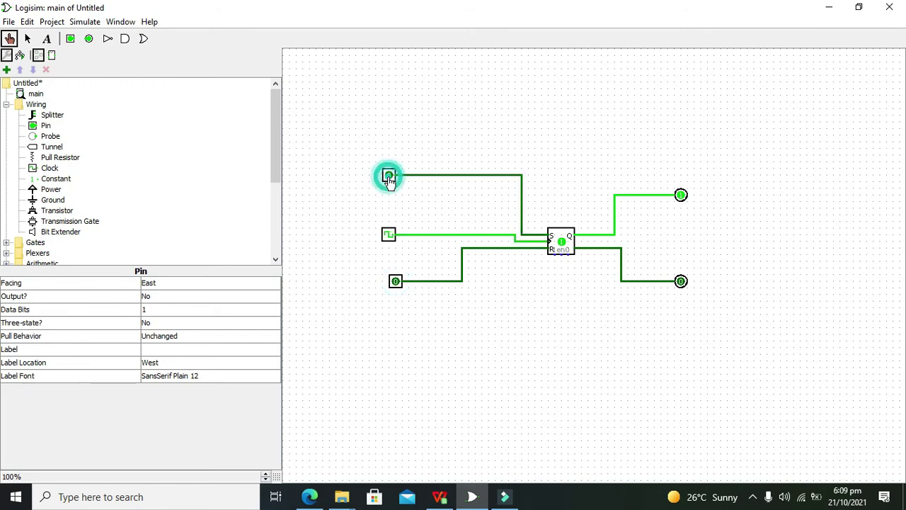
pyautogui.click(388, 177)
pyautogui.click(388, 177)
pyautogui.click(389, 177)
pyautogui.click(389, 177)
pyautogui.click(388, 177)
pyautogui.click(389, 177)
pyautogui.click(389, 177)
pyautogui.click(388, 177)
pyautogui.click(389, 177)
pyautogui.click(389, 177)
pyautogui.click(389, 177)
pyautogui.click(389, 177)
pyautogui.click(389, 177)
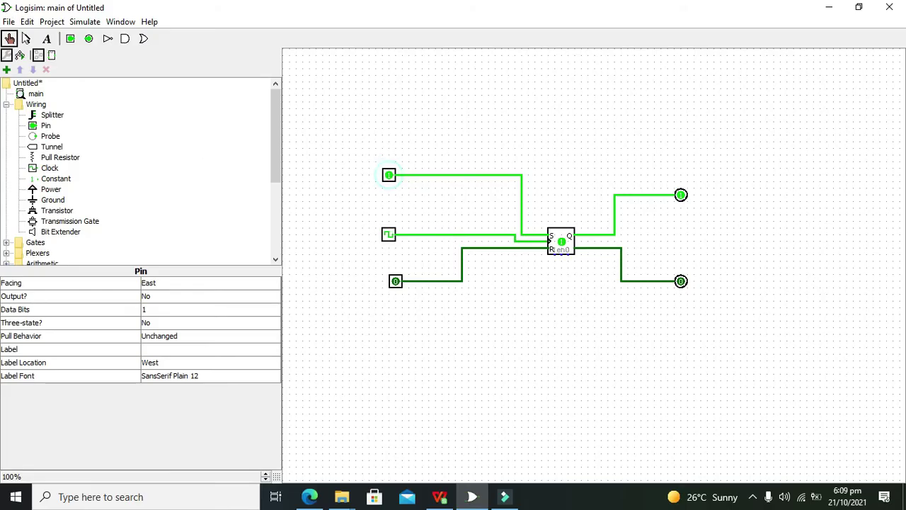
# Shift the R input pin slightly left and down so its wire gets a small bend.
pyautogui.click(27, 39)
pyautogui.moveTo(377, 264); pyautogui.dragTo(425, 320)
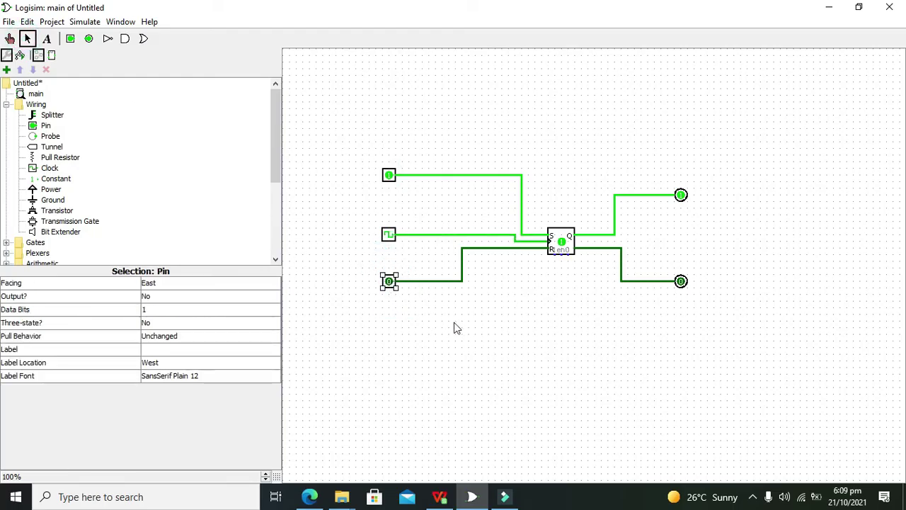
pyautogui.click(454, 323)
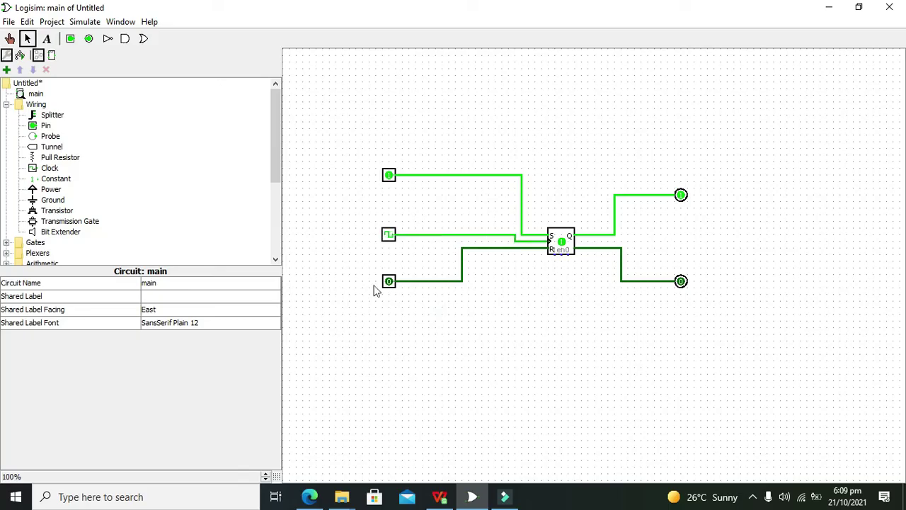
pyautogui.moveTo(359, 264); pyautogui.dragTo(400, 297)
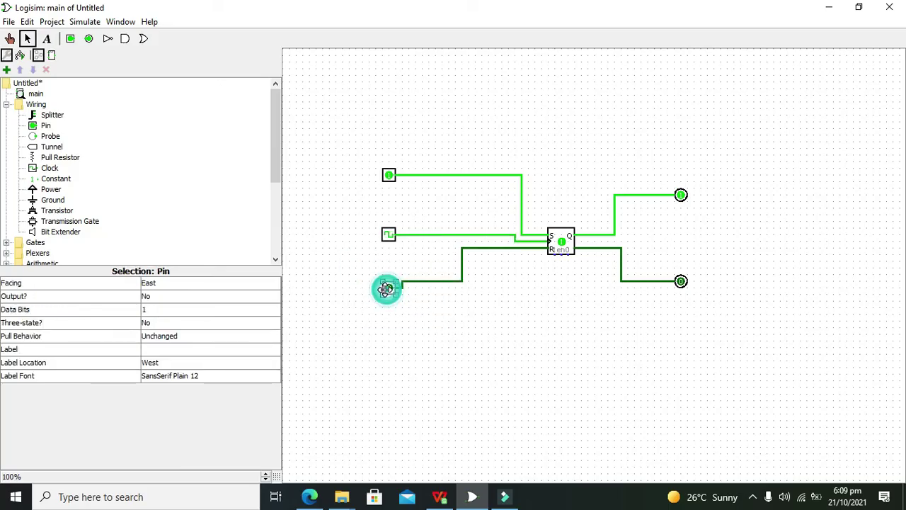
pyautogui.click(432, 296)
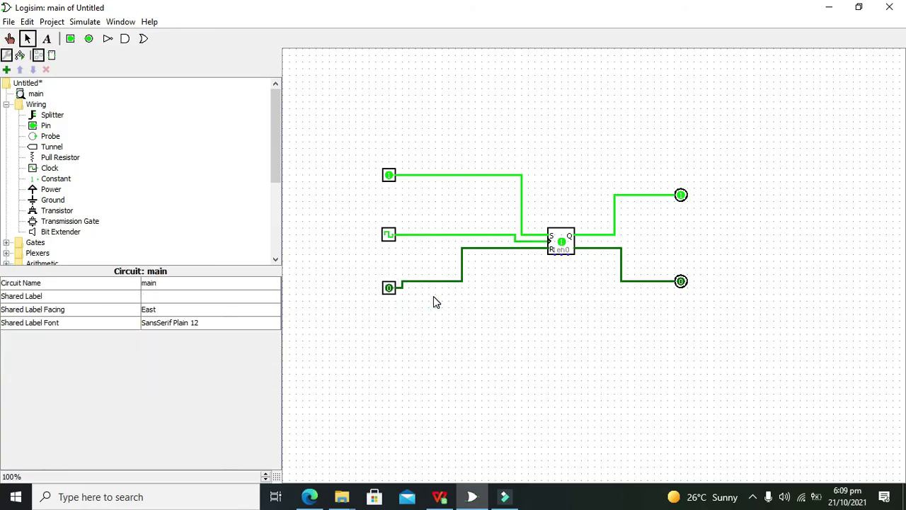